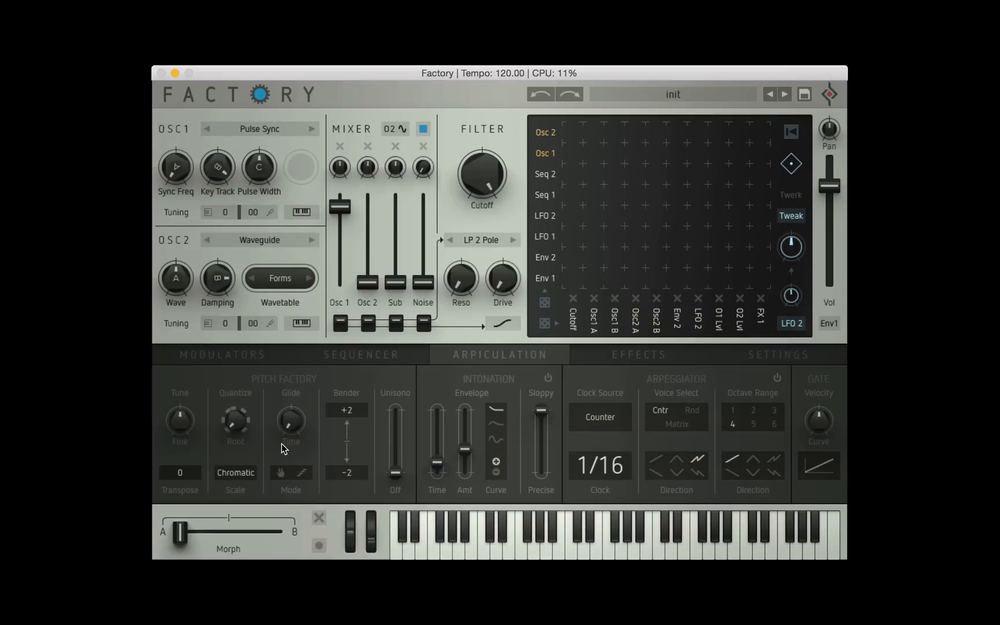
Step: Try the pitch section's fine tune and transpose controls, resetting each to its default value
mouse_move(181, 422)
left_mouse_down()
mouse_move(181, 460)
mouse_move(173, 396)
mouse_move(175, 413)
left_mouse_up()
double_click(178, 421)
left_click_drag(185, 483, 182, 370)
double_click(176, 472)
Step: Try the Major scale for pitch quantization and return the scale to Chromatic
left_click(247, 475)
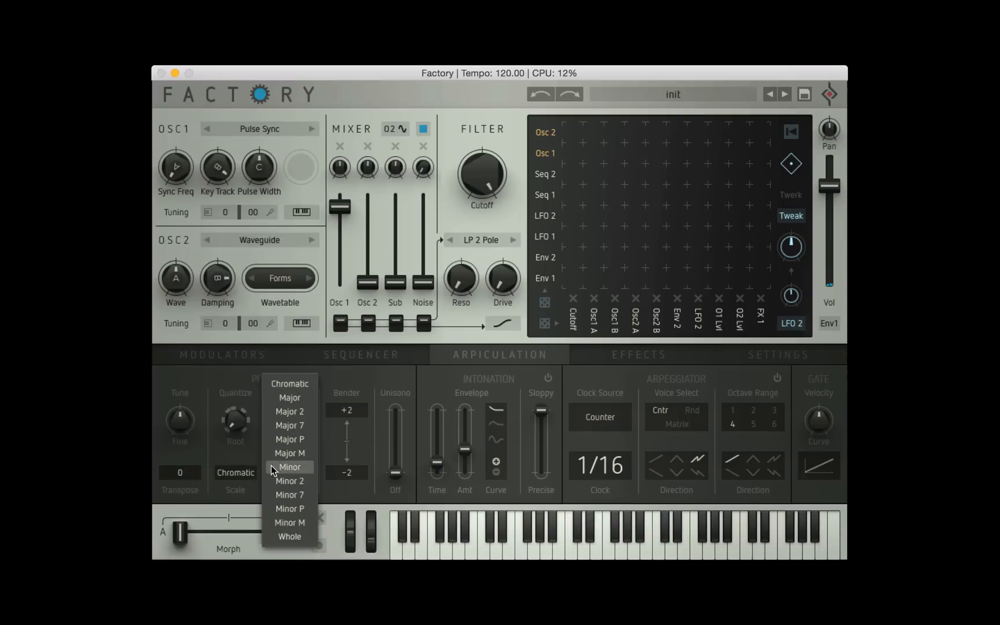
left_click(233, 449)
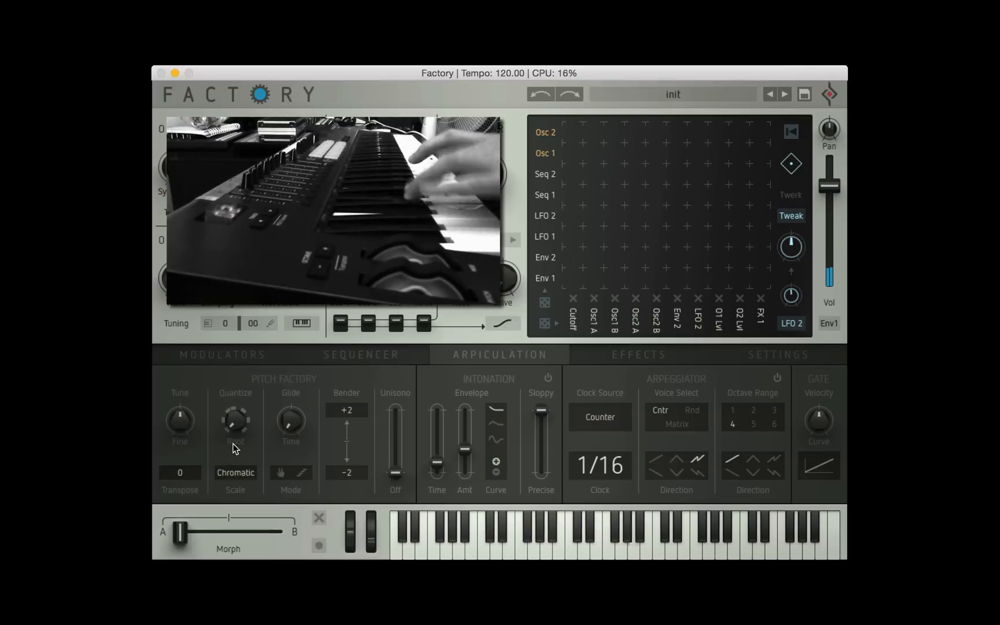
left_click(229, 473)
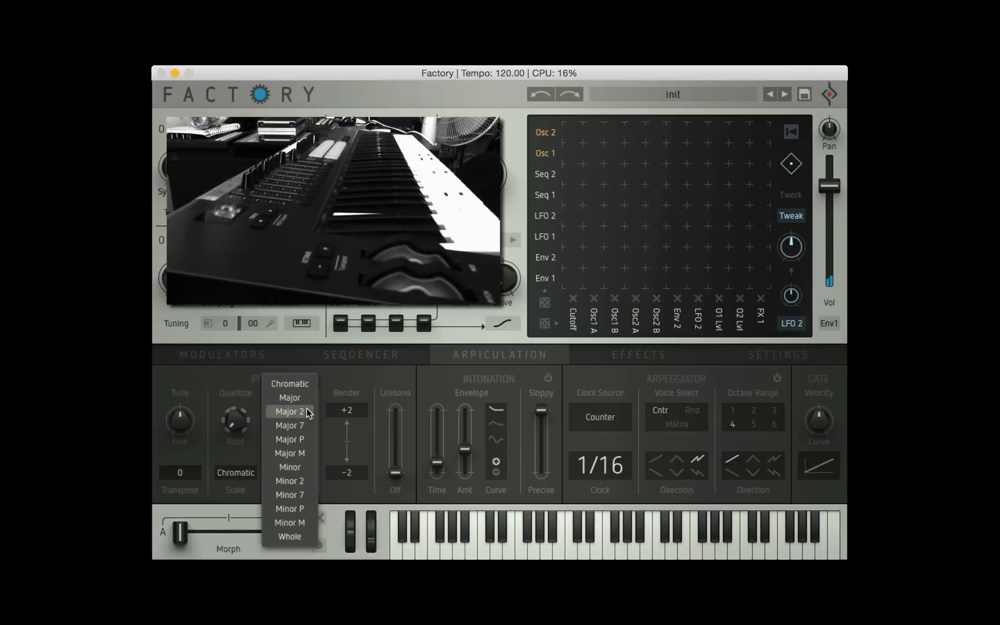
left_click(303, 398)
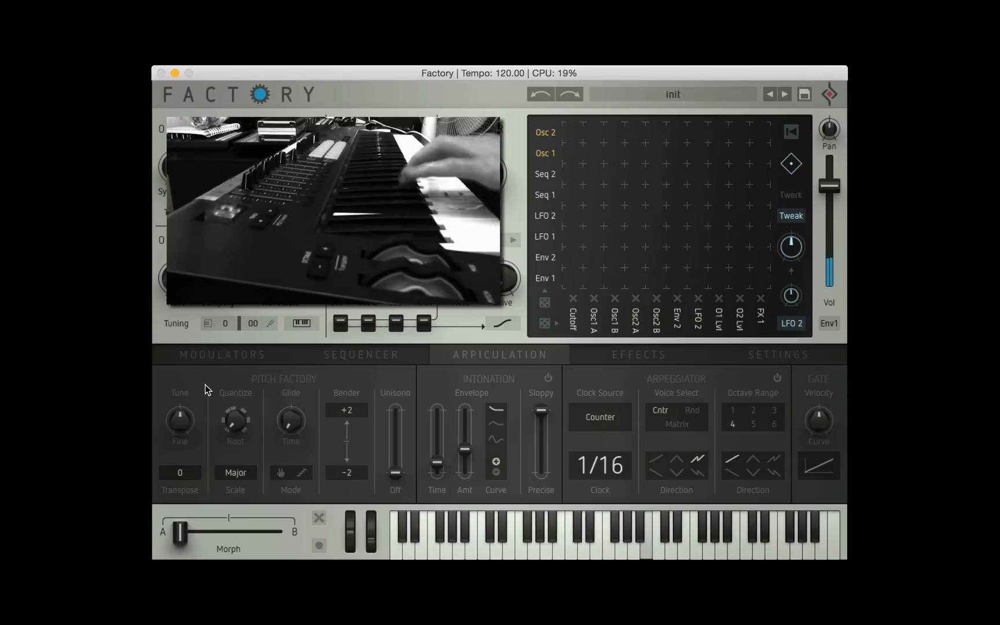
left_click(235, 471)
left_click(279, 387)
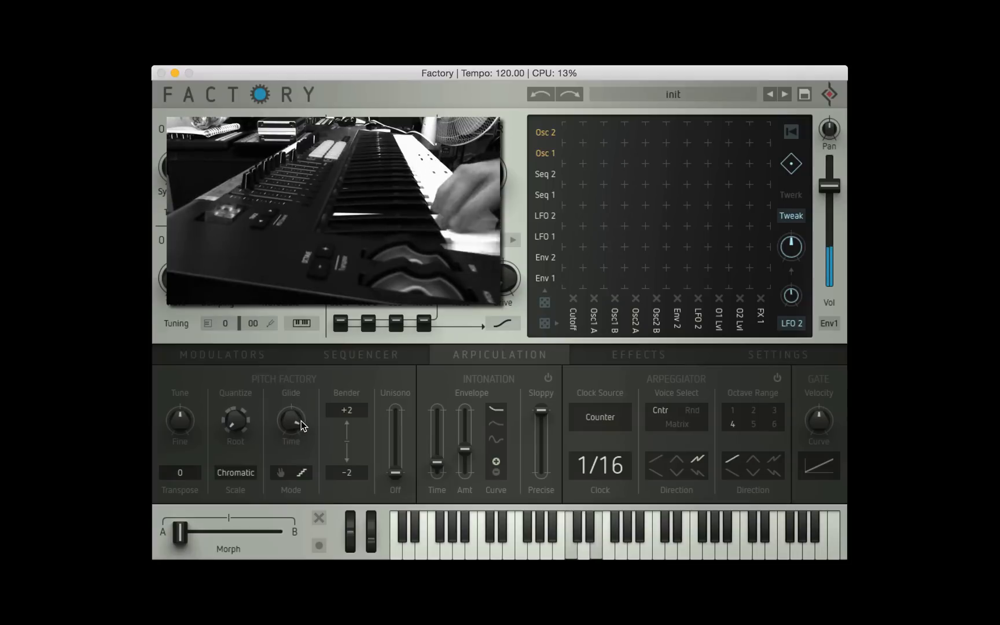
Step: Turn the glide time down and set the pitch bender range to +36 and -36
left_click_drag(289, 424, 296, 489)
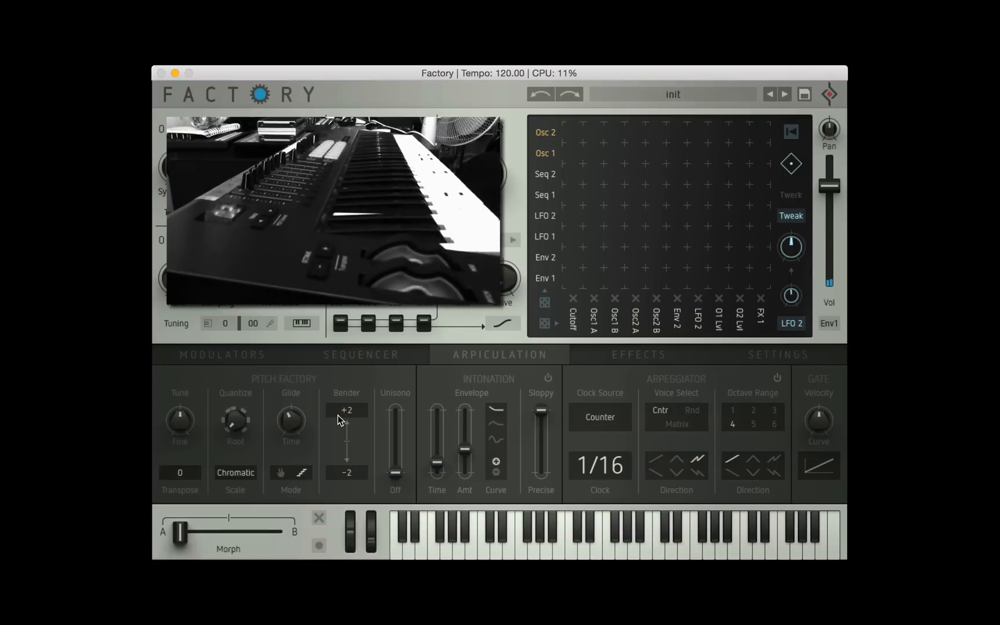
left_click_drag(350, 407, 342, 283)
left_click_drag(353, 479, 334, 614)
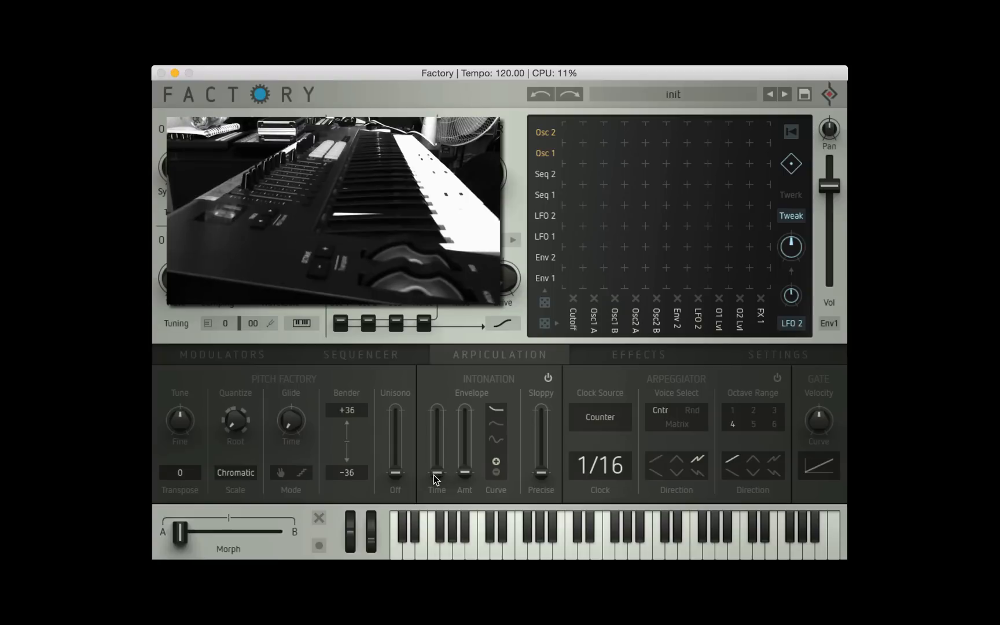
Step: Shape the intonation by raising the envelope time and amount, trying the second curve, choosing negative polarity and raising the amount of sloppiness
left_click_drag(437, 477, 470, 415)
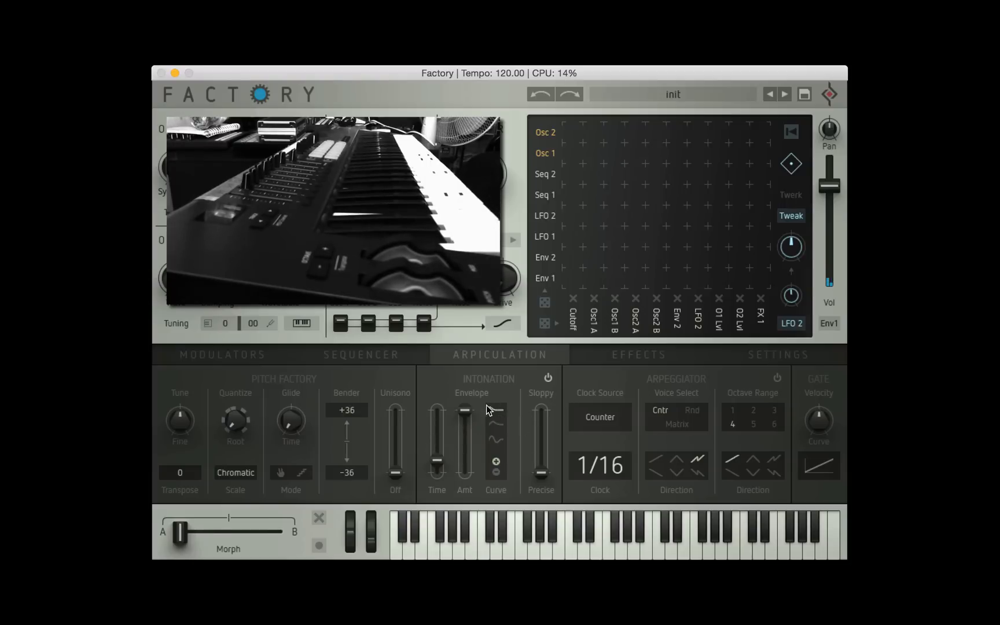
left_click_drag(465, 411, 472, 429)
left_click(495, 424)
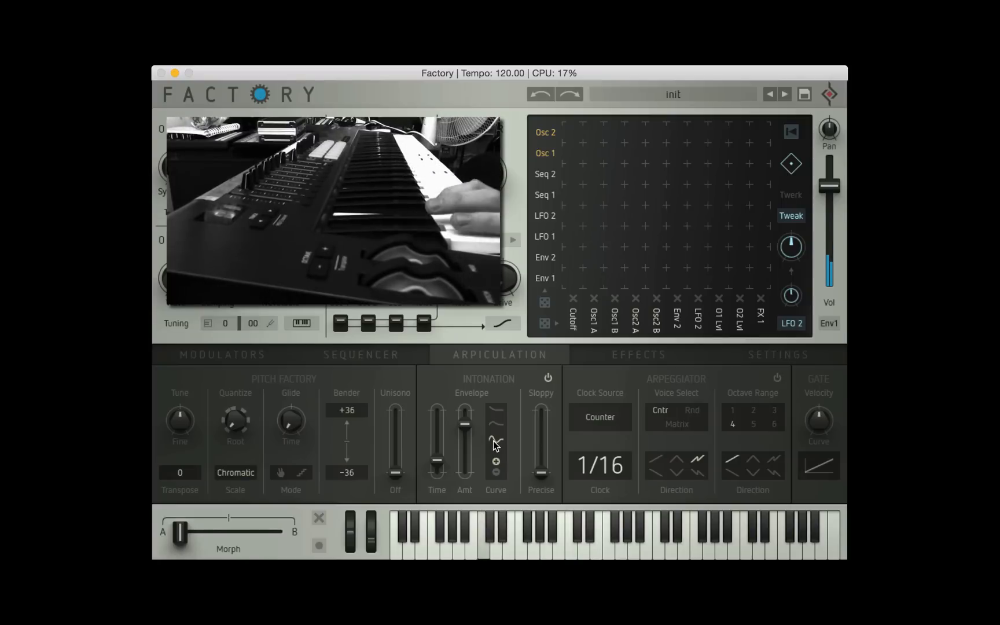
left_click(494, 473)
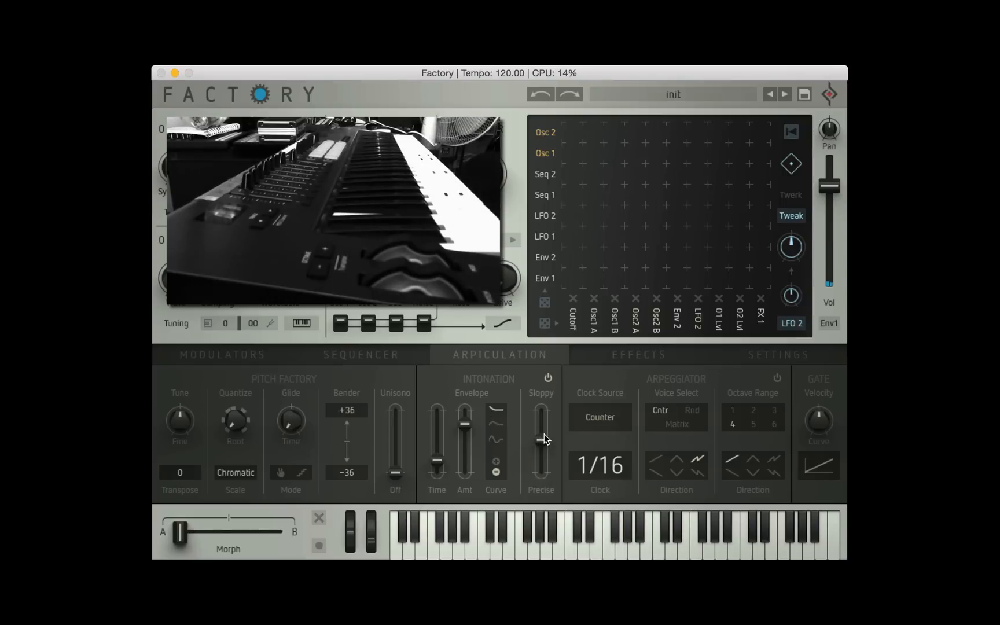
left_click_drag(545, 431, 545, 413)
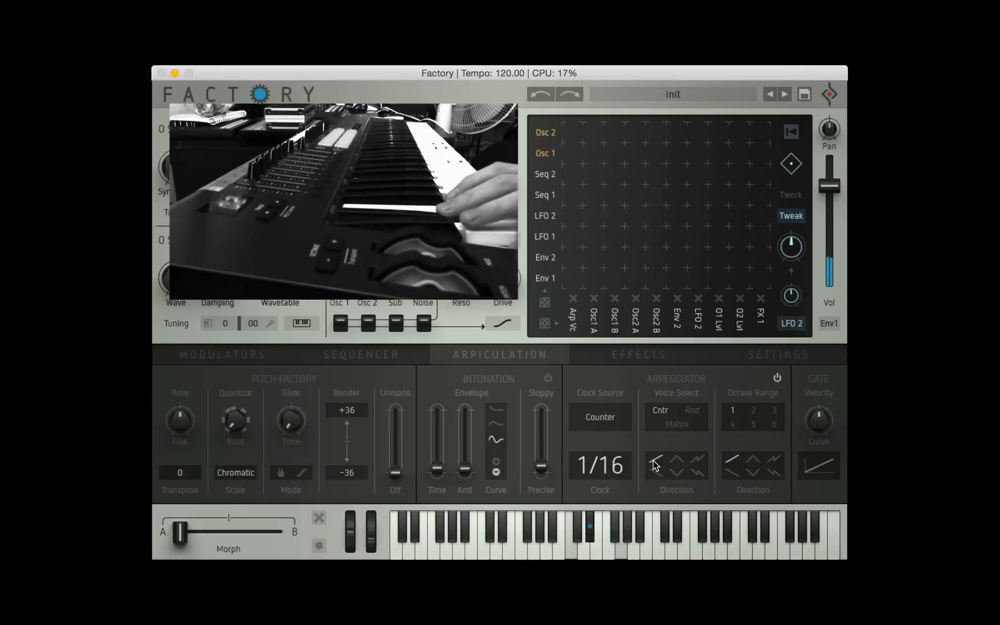
Step: Speed up the arpeggiator clock to 1/32 and 1/64, and set its clock source to Spawn
left_click(618, 474)
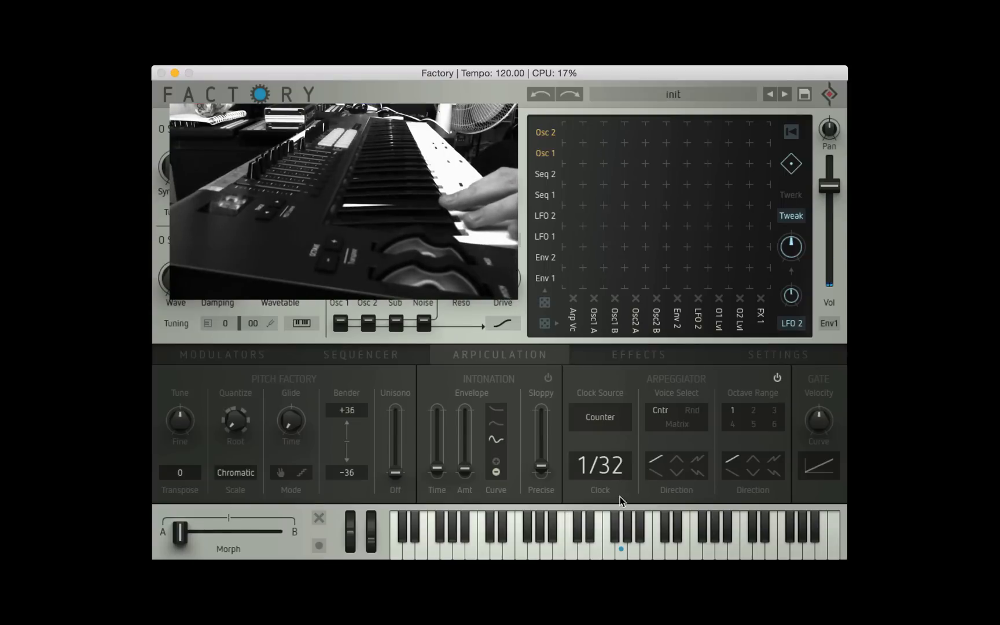
left_click_drag(620, 466, 619, 422)
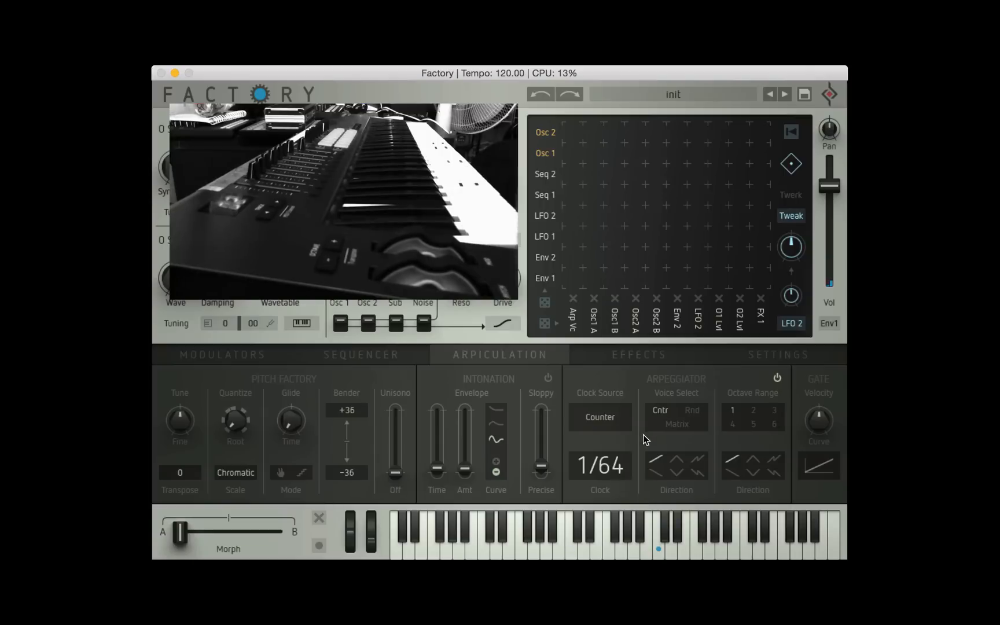
left_click(609, 417)
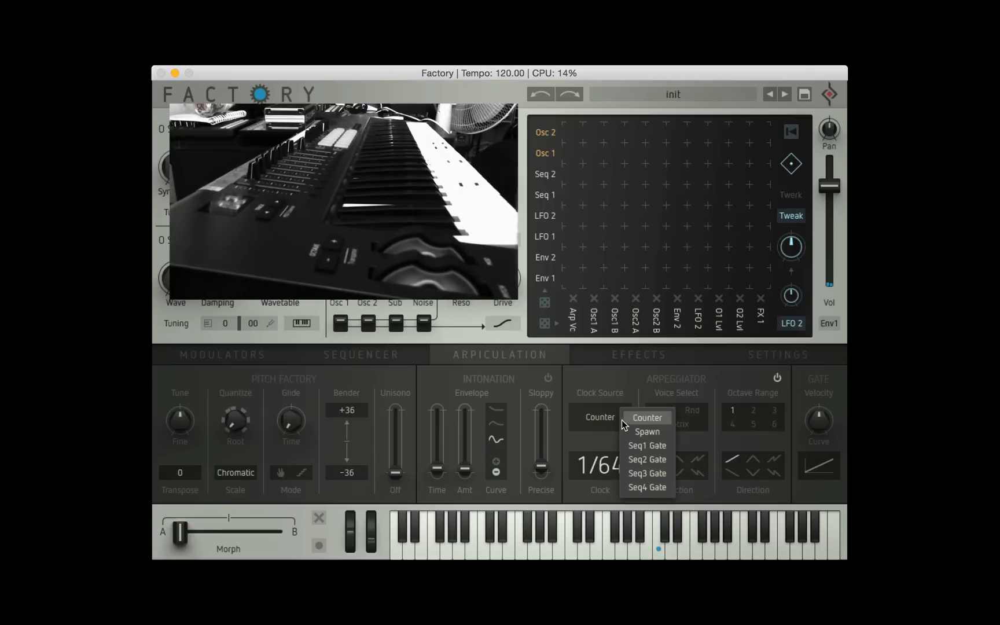
left_click(634, 433)
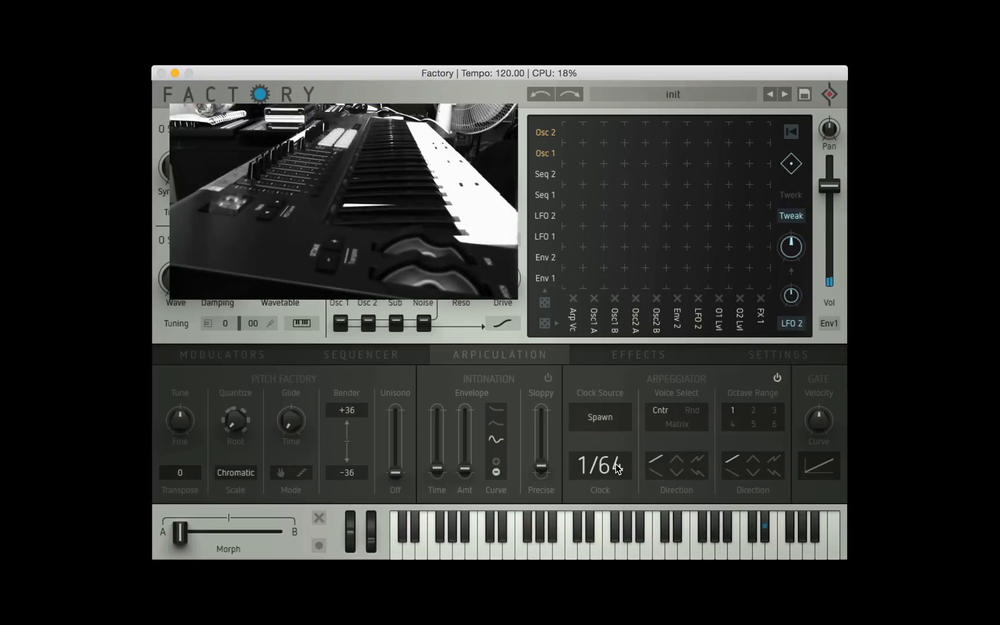
Step: Try arpeggiator clock rates of 1/16 and 1/32, and set the clock source back to Counter
scroll(610, 483, "up", 1)
left_click(607, 422)
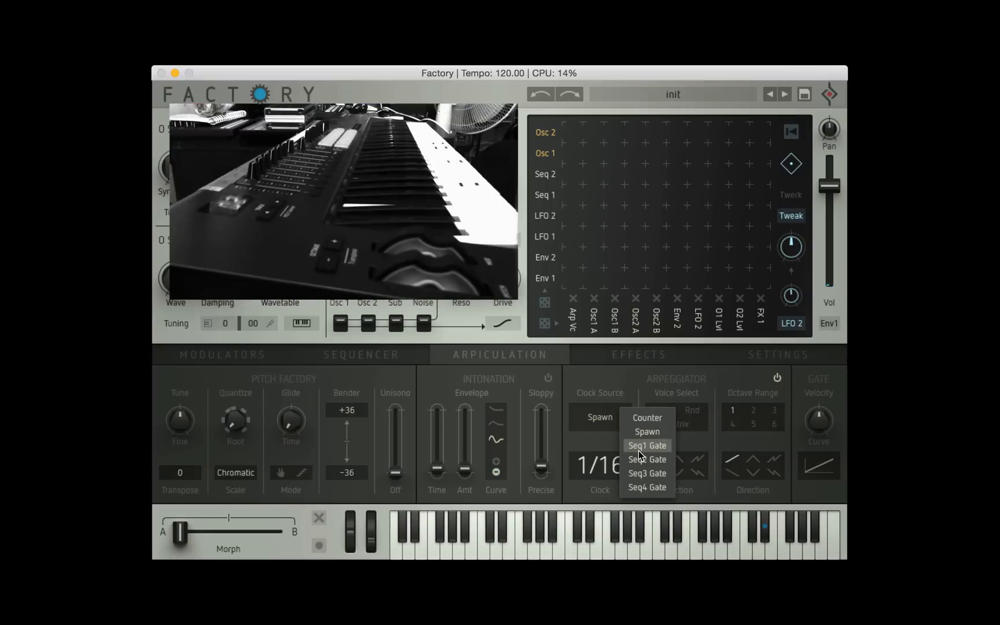
left_click(601, 399)
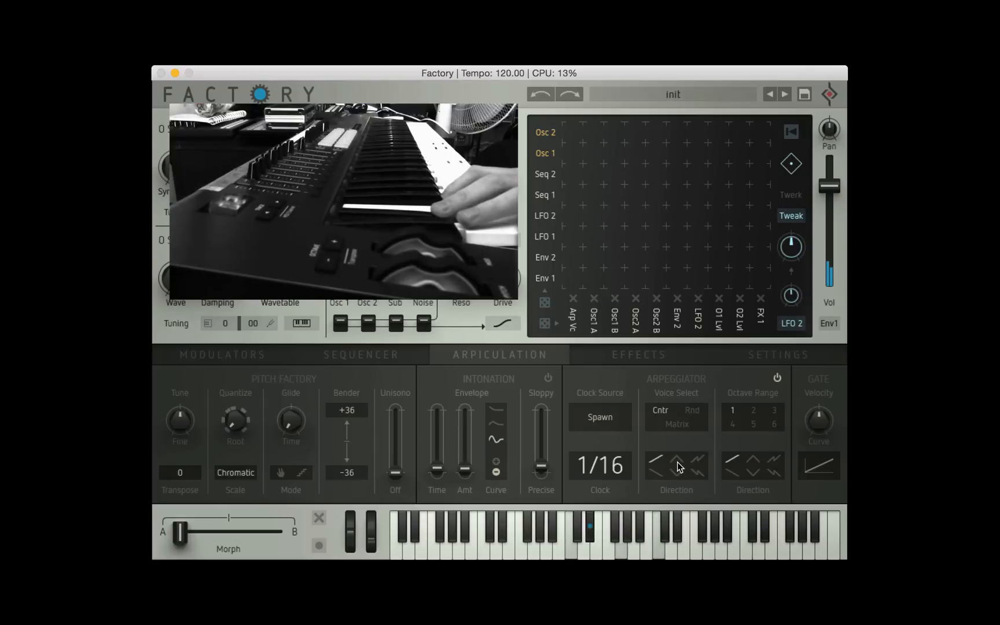
left_click_drag(615, 467, 618, 457)
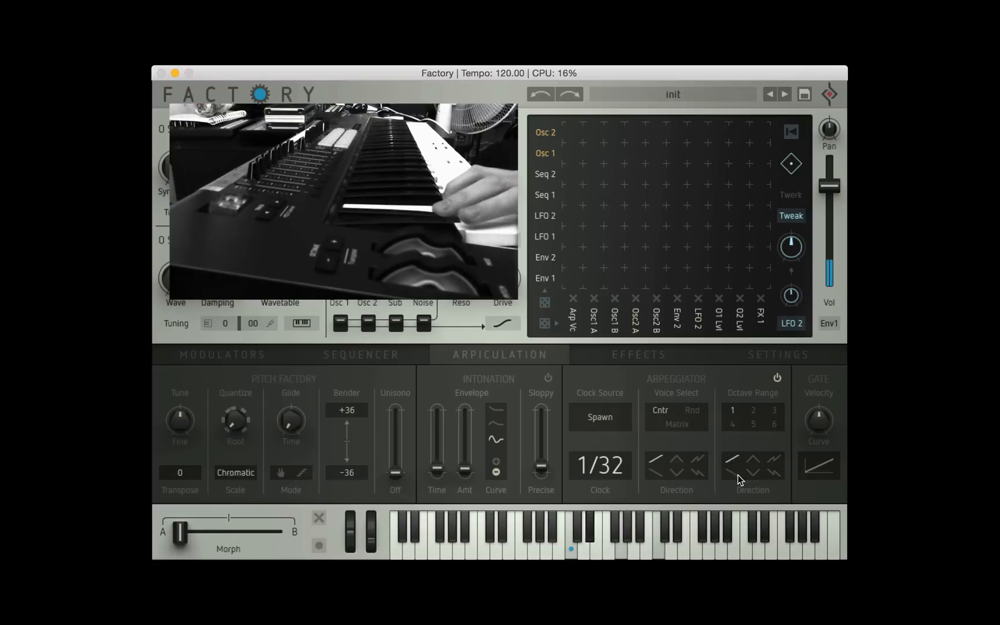
left_click(618, 427)
left_click(654, 414)
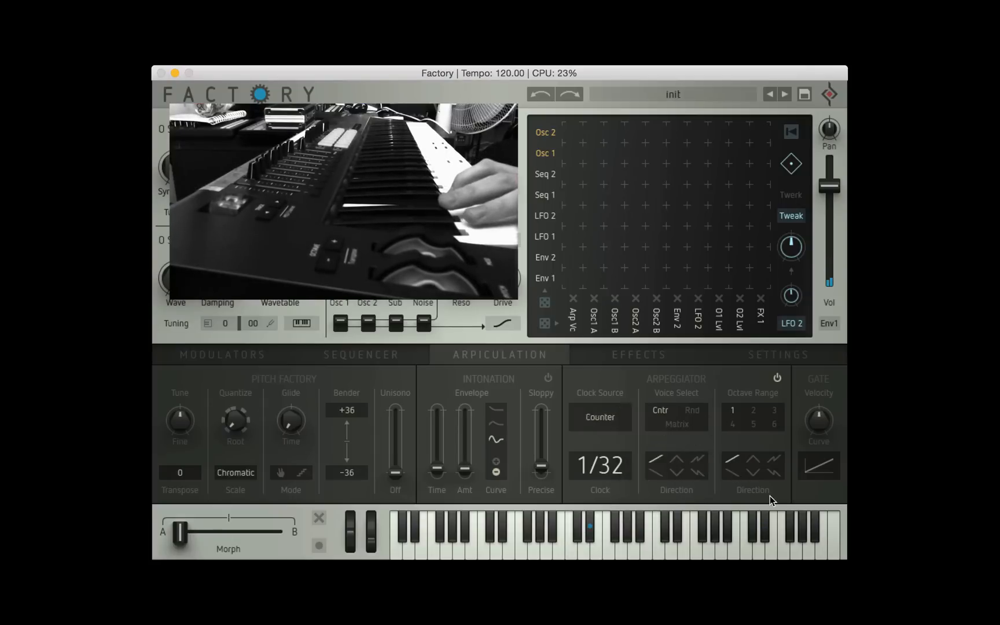
Step: Try the arpeggiator's voice directions: up-down, rising zigzag, down, down-up and falling zigzag
left_click(691, 471)
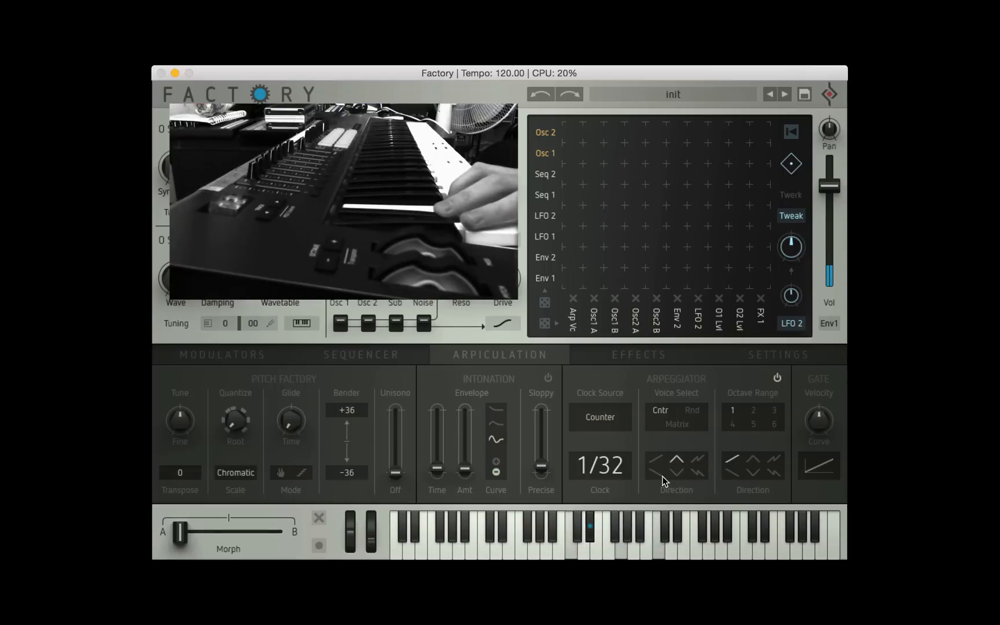
left_click(699, 461)
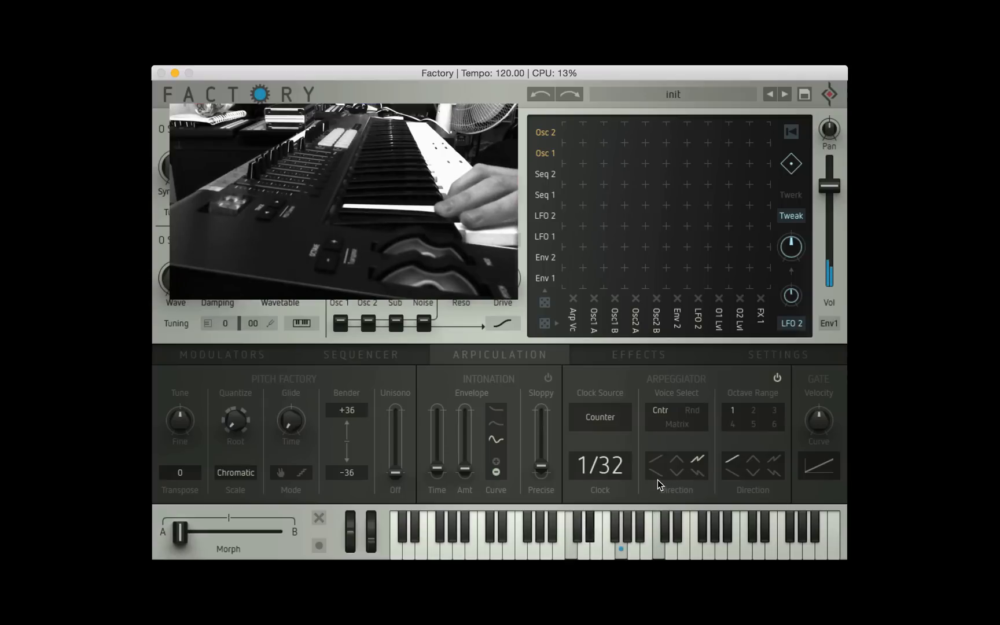
left_click(658, 473)
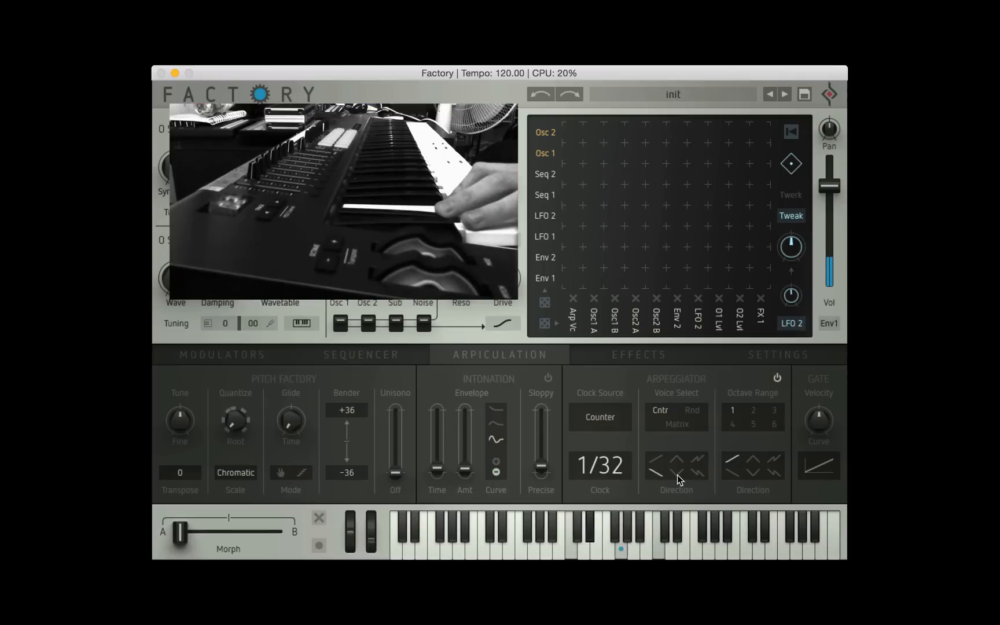
left_click(676, 472)
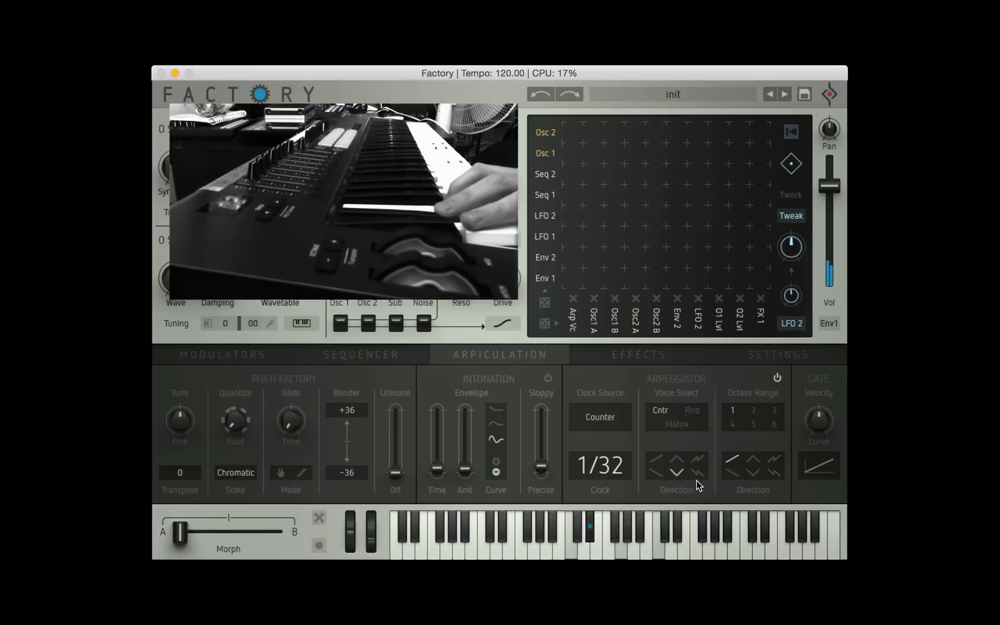
left_click(696, 472)
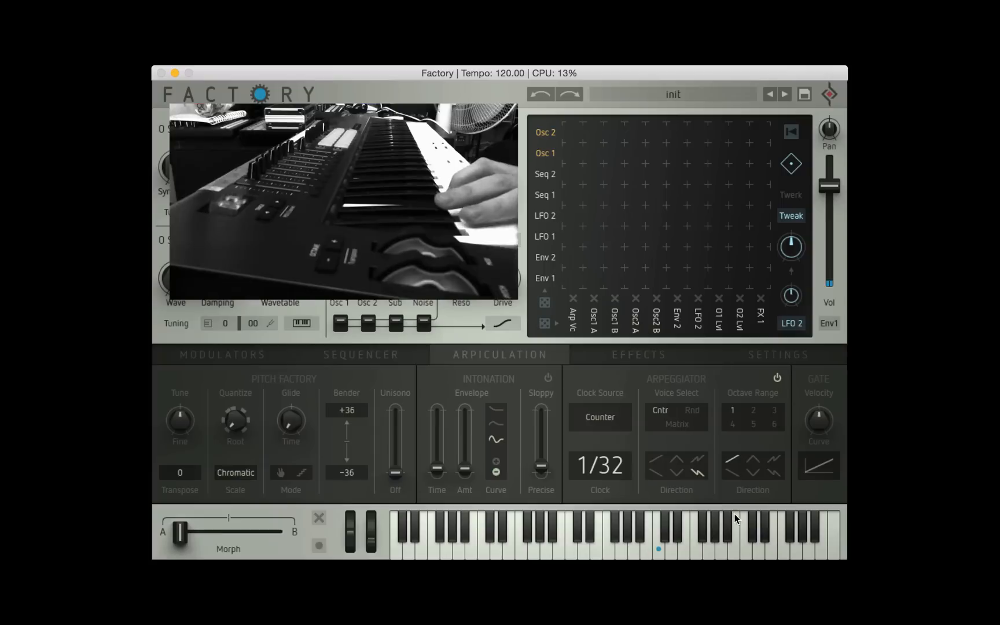
Step: Set the arpeggiator clock to 1/16, the voice direction to upward and the voice selection to Matrix
left_click(629, 461)
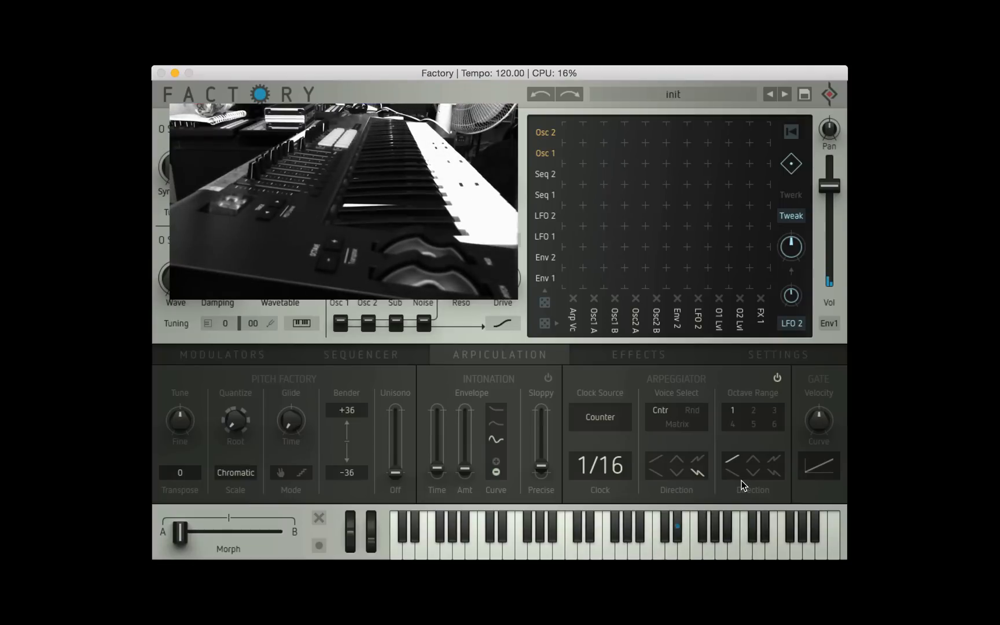
left_click(653, 463)
left_click(683, 429)
Step: View the sequencer pattern, route Seq 1 to Arp Vc in the modulation matrix, and return to the arpiculation settings
left_click(354, 357)
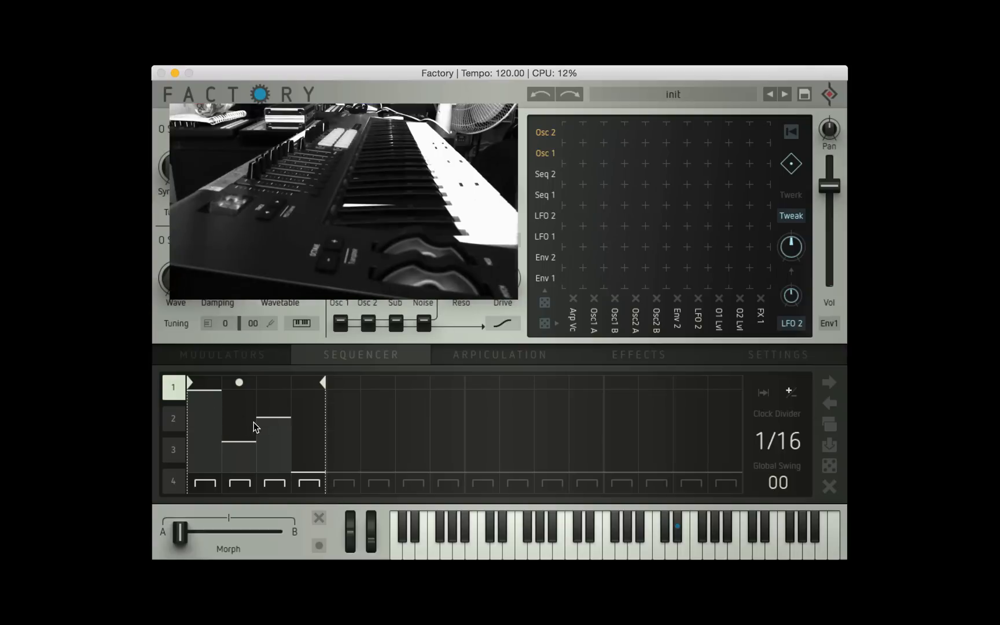
left_click(572, 195)
left_click(574, 328)
left_click(631, 484)
left_click(466, 359)
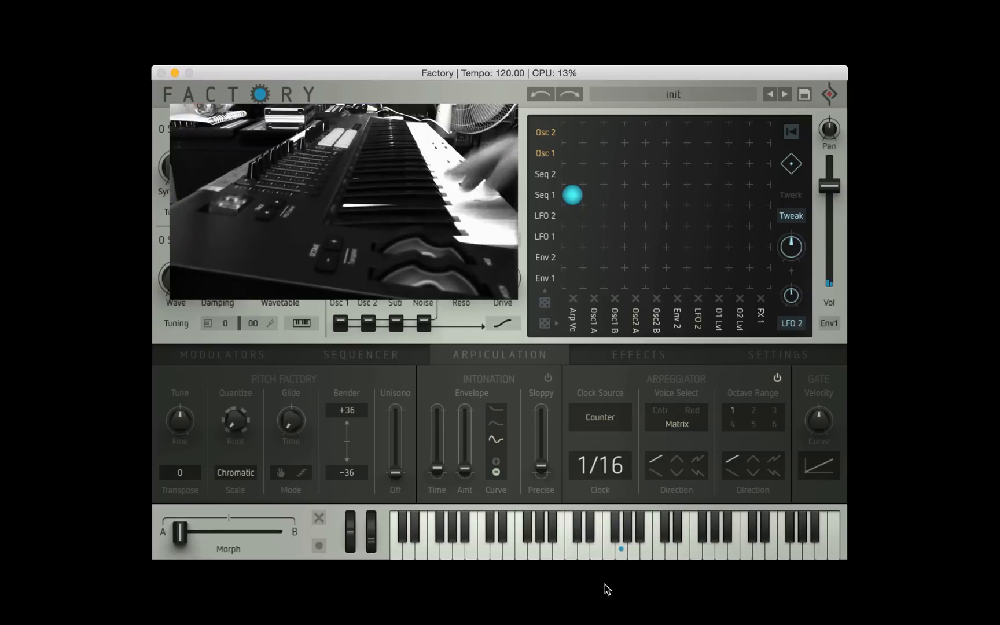
Step: Set the arpeggiator's octave range to 2 and on to 6, with an up-down octave direction
left_click(753, 410)
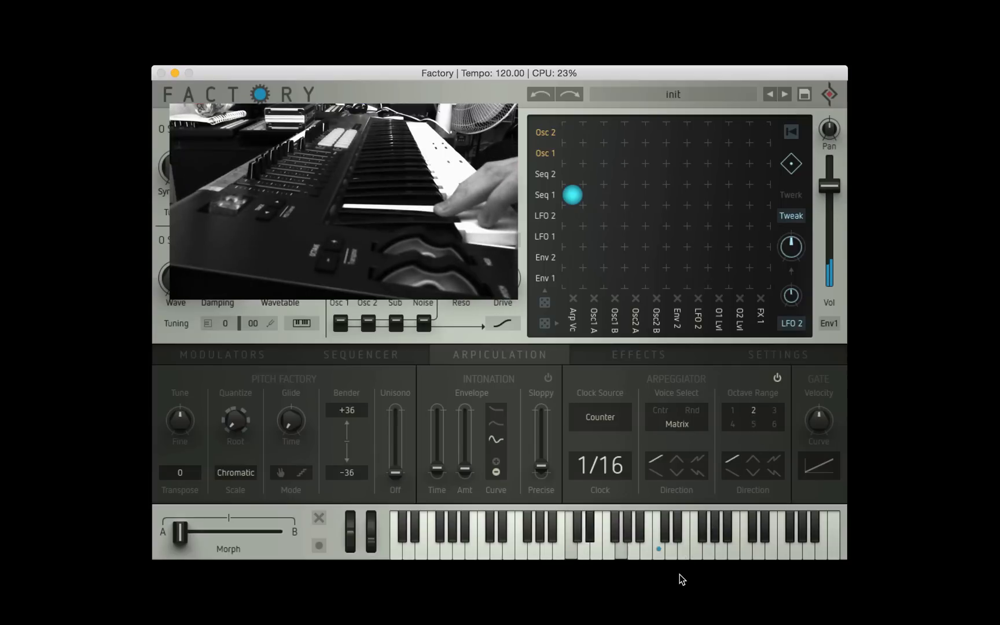
left_click(771, 423)
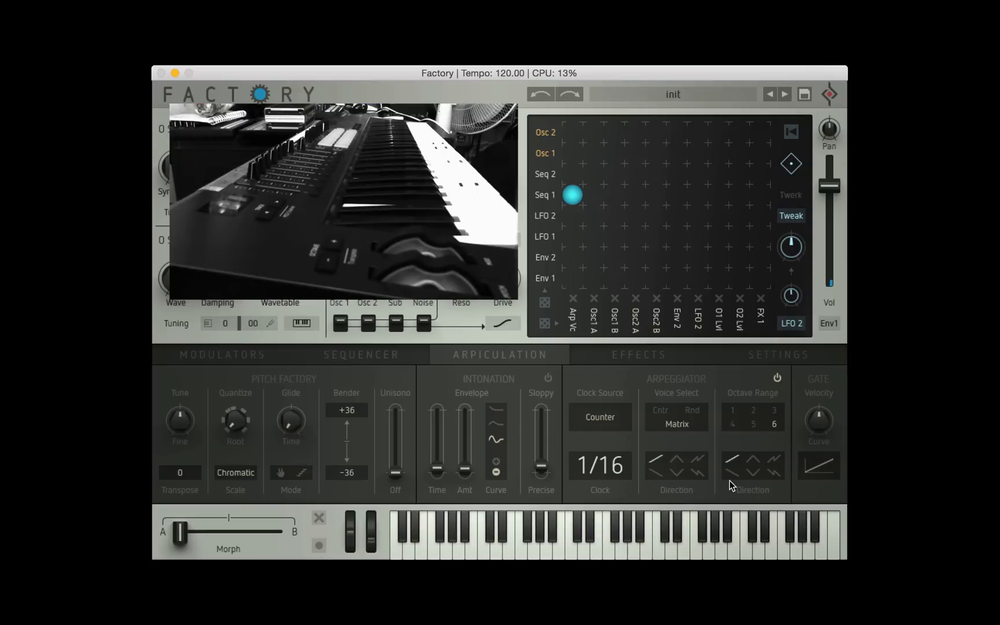
left_click(754, 463)
Step: Adjust the gate's velocity curve and turn its velocity knob up slightly
left_click_drag(826, 465, 823, 396)
left_click_drag(819, 435, 829, 412)
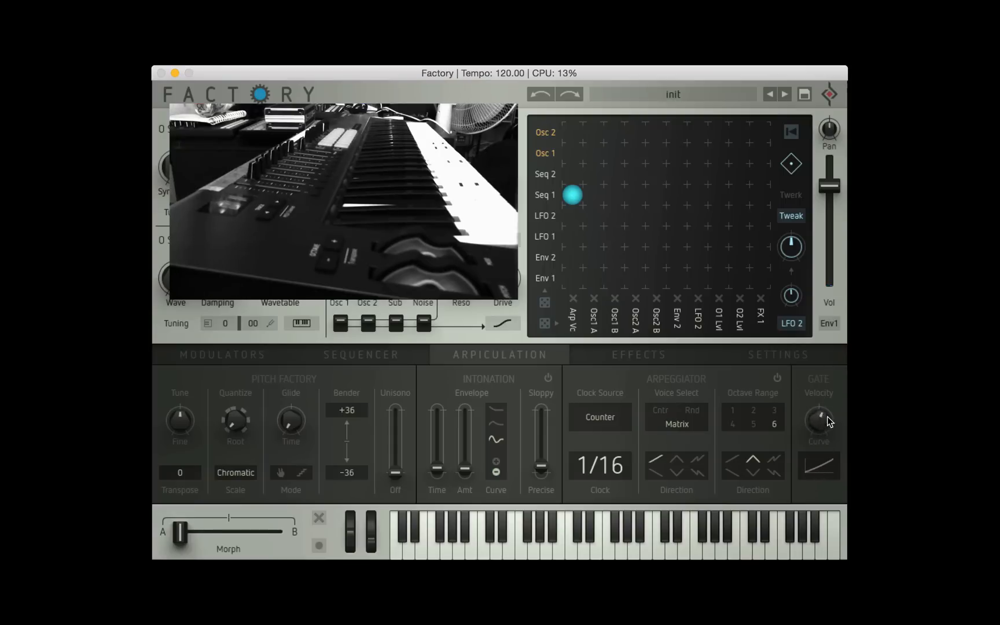